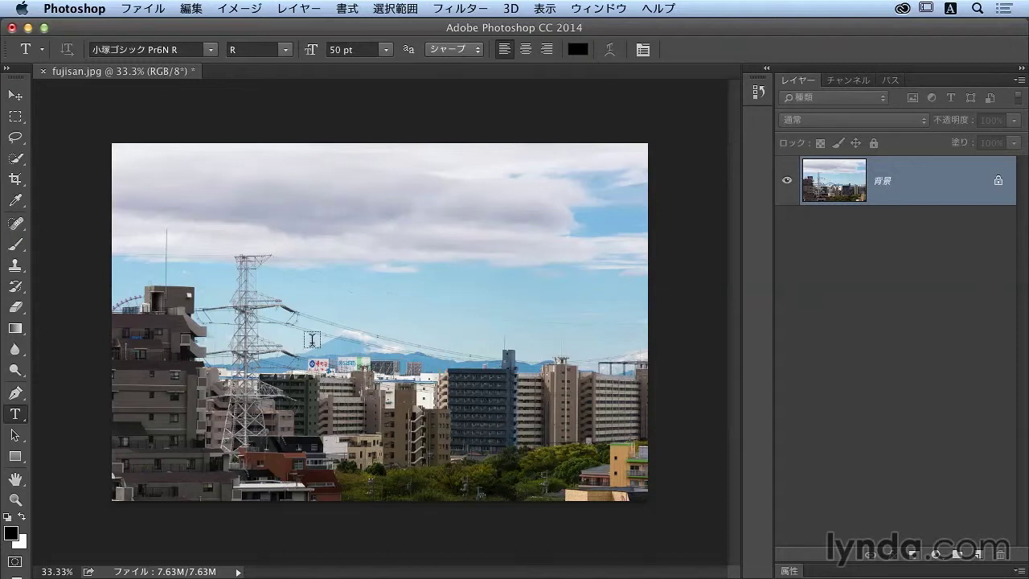
- Place a text cursor in the sky and type the sample text 'aaaa'
click(345, 290)
text(aaaa)
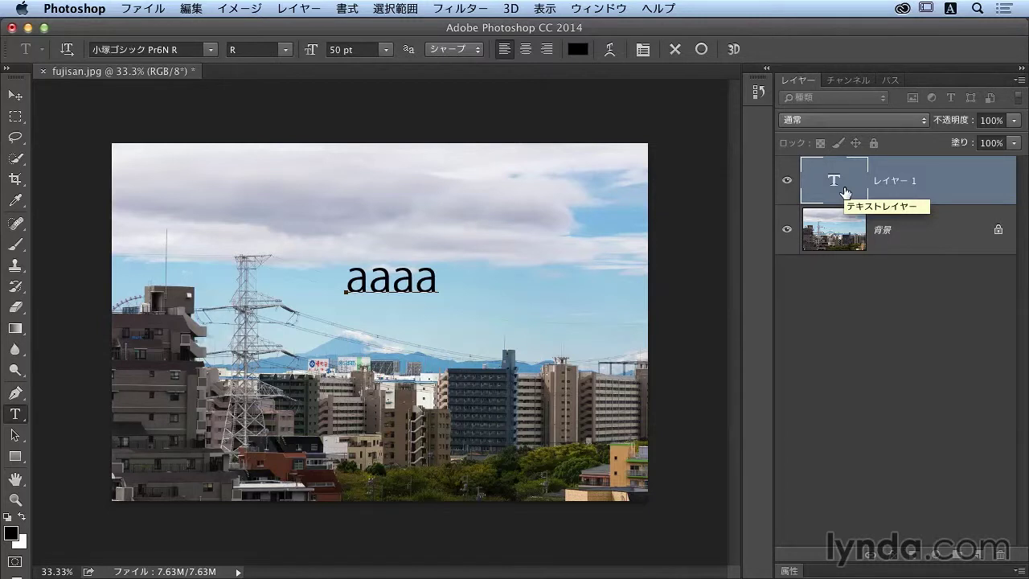
- Draw a white rectangle in the sky, then delete the rectangle and 'aaaa' text layers
click(16, 457)
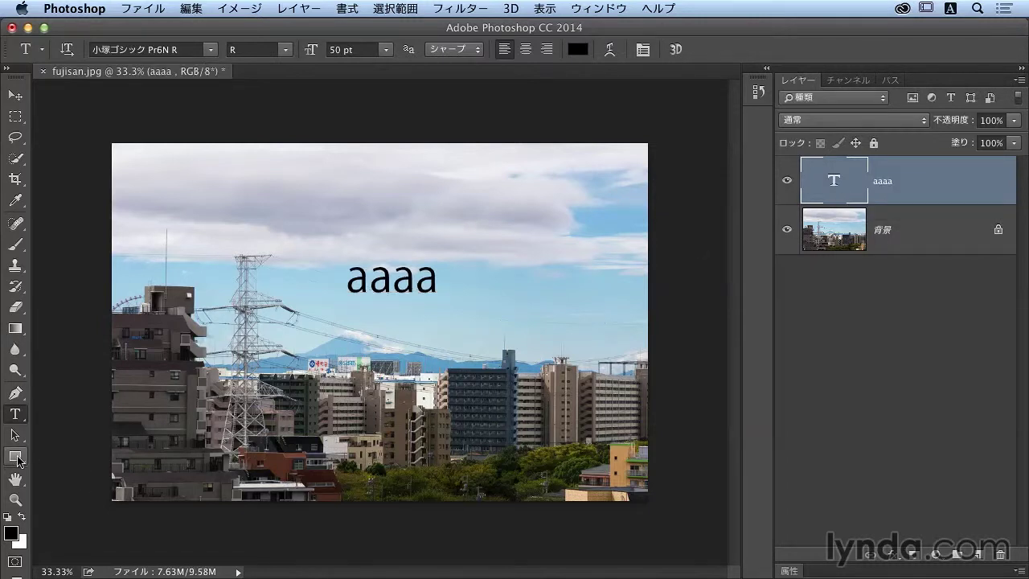
click(16, 456)
mouse_move(485, 228)
mouse_down()
mouse_move(567, 269)
mouse_move(583, 315)
mouse_up()
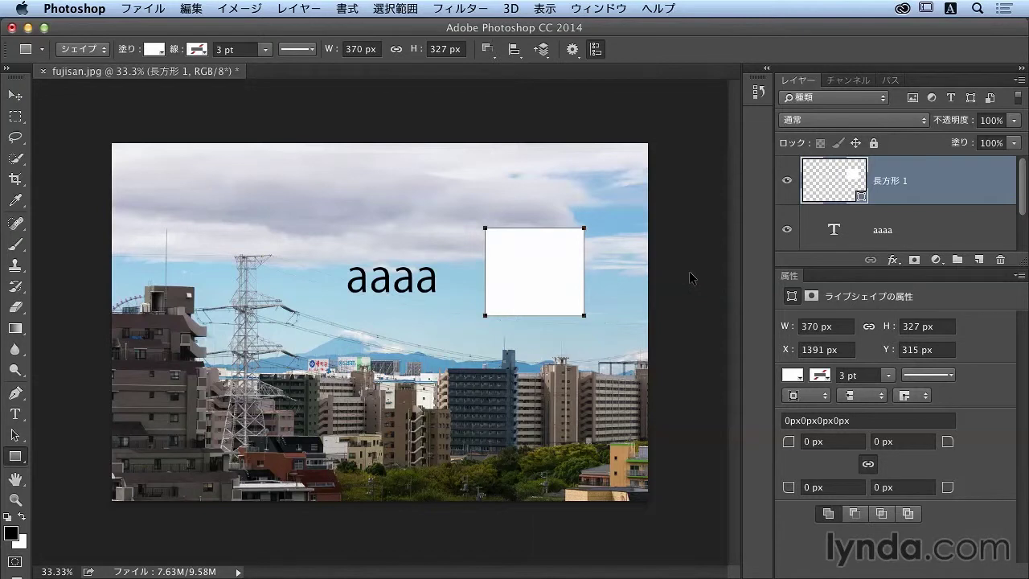
key(Delete)
key(Delete)
double_click(868, 273)
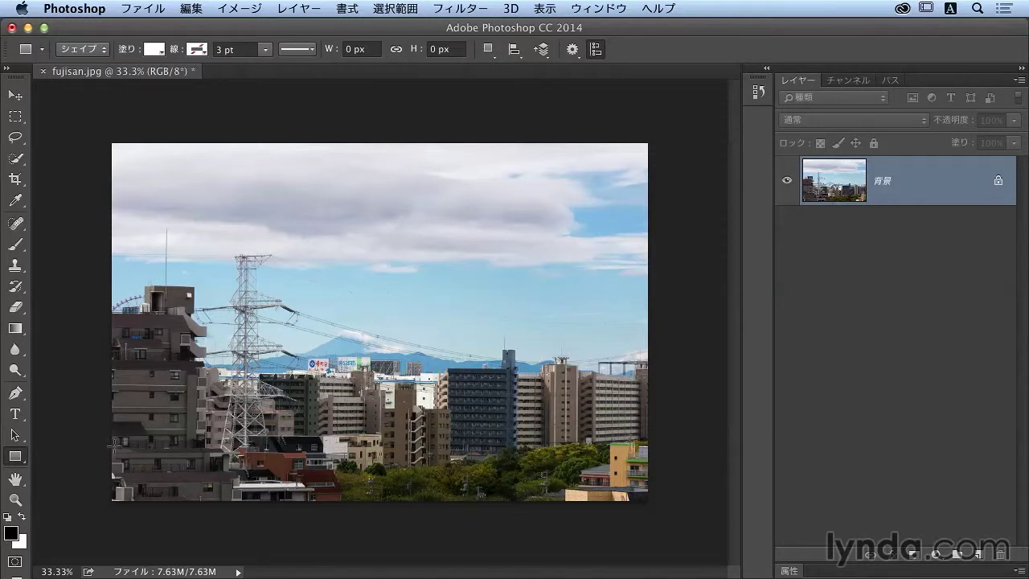
- Erase a broad stroke across the sky on the locked Background layer
click(14, 306)
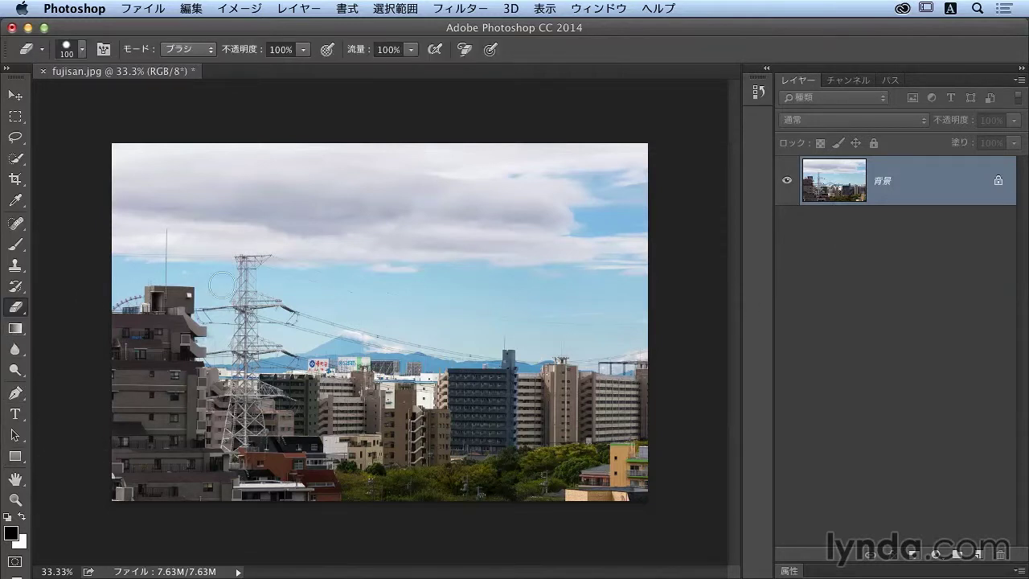
mouse_move(381, 281)
mouse_down()
mouse_move(462, 292)
mouse_move(532, 284)
mouse_move(553, 322)
mouse_up()
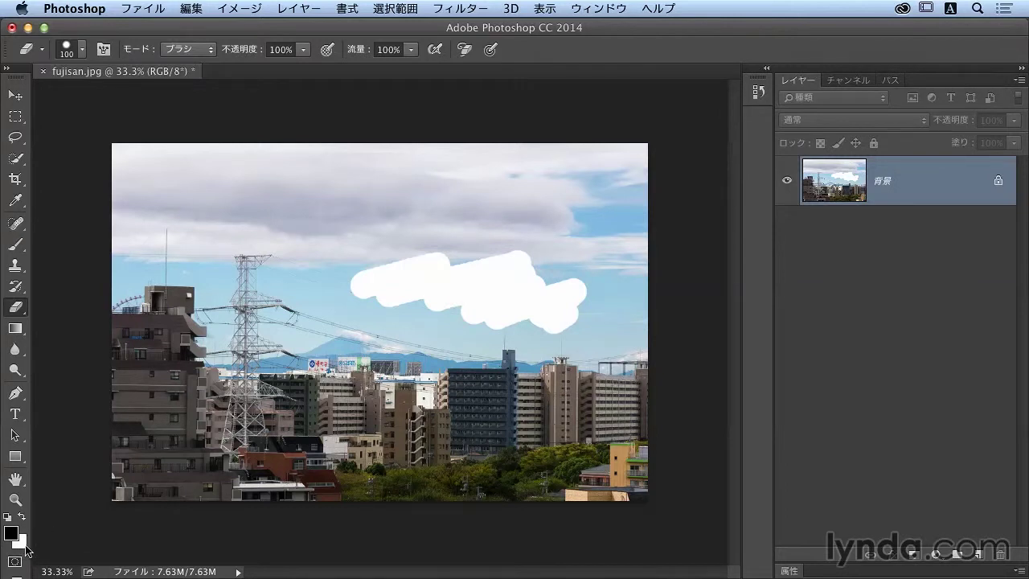
- Set the background colour to red, then erase a strip above the buildings
click(24, 544)
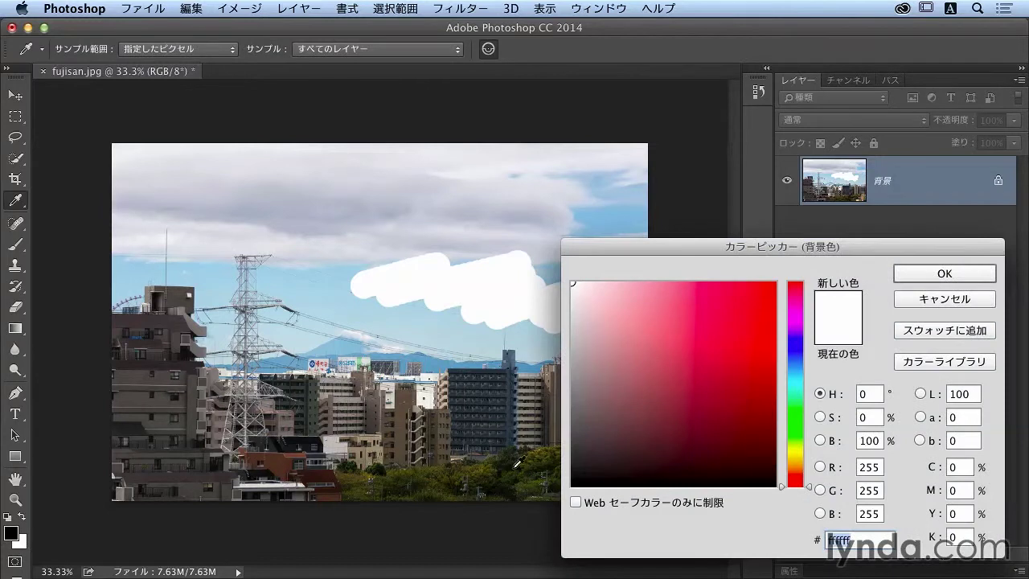
click(772, 284)
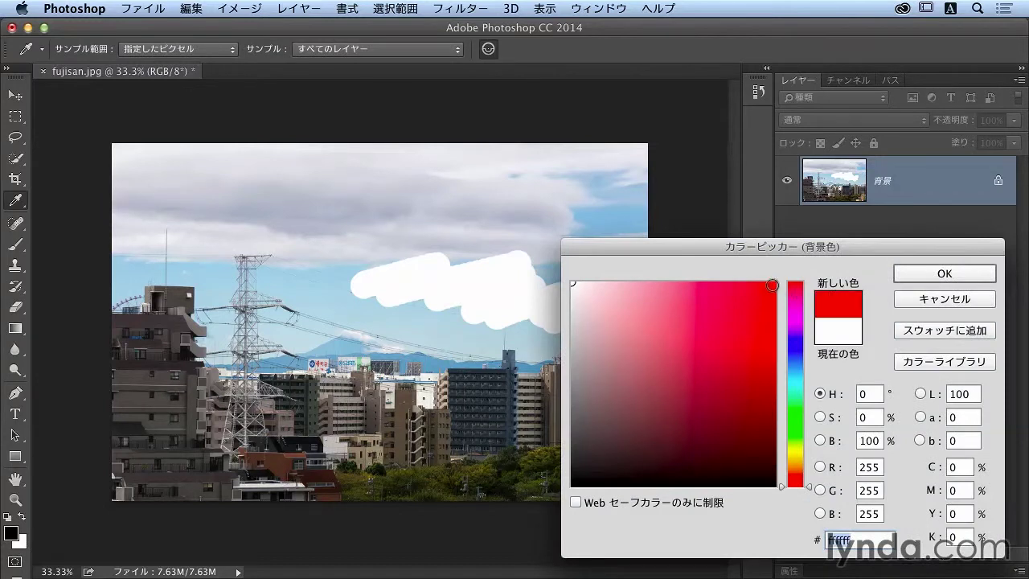
click(926, 274)
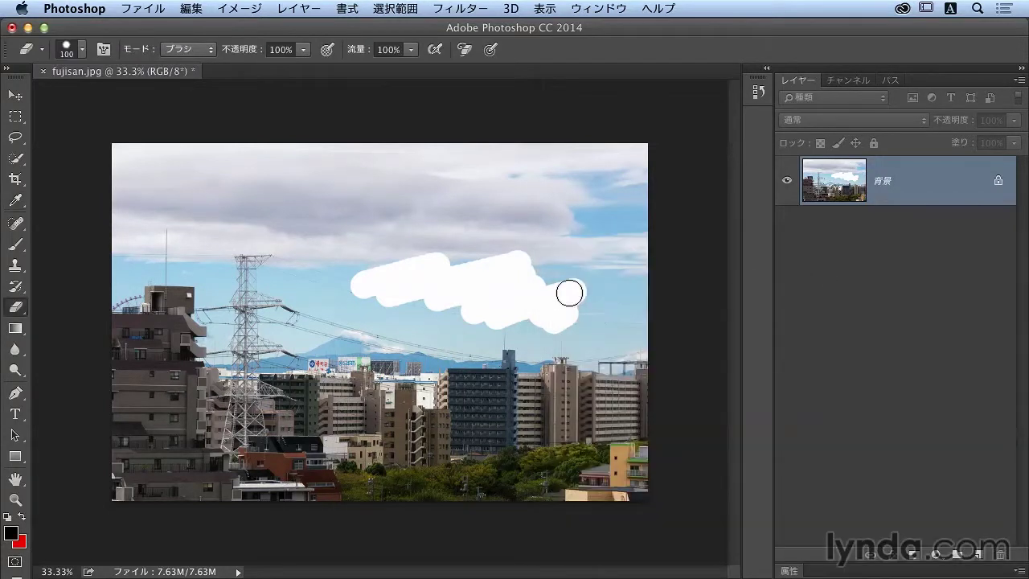
mouse_move(333, 349)
mouse_down()
mouse_move(318, 366)
mouse_move(449, 366)
mouse_up()
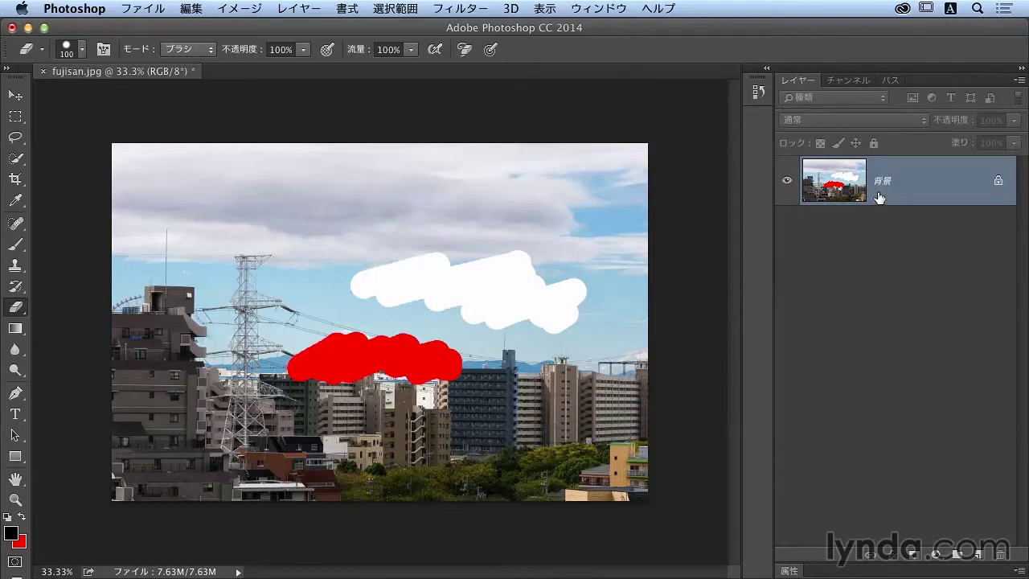
- Convert the Background into the normal layer 'レイヤー 0' via the New Layer dialog
click(998, 183)
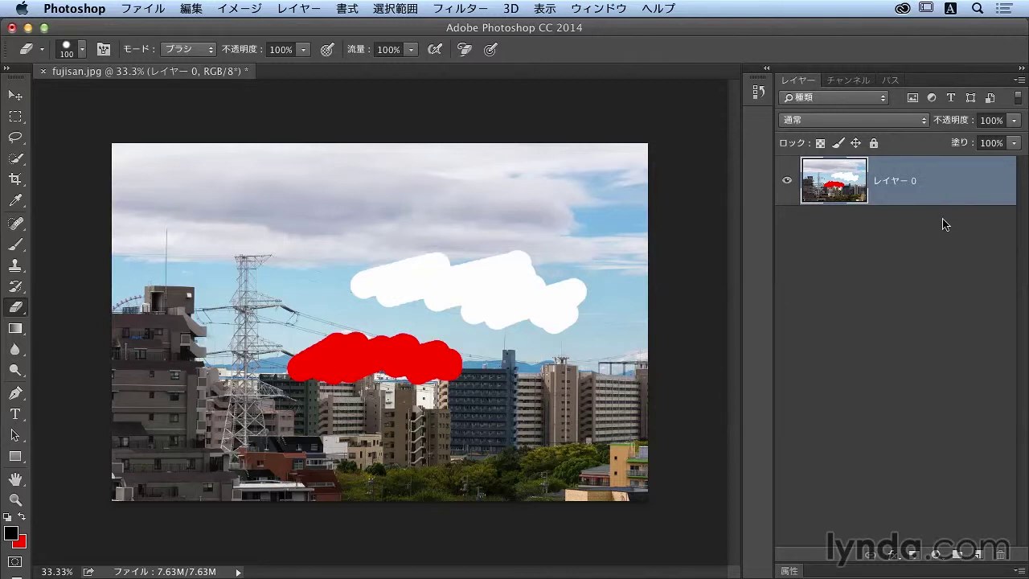
key(ctrl+z)
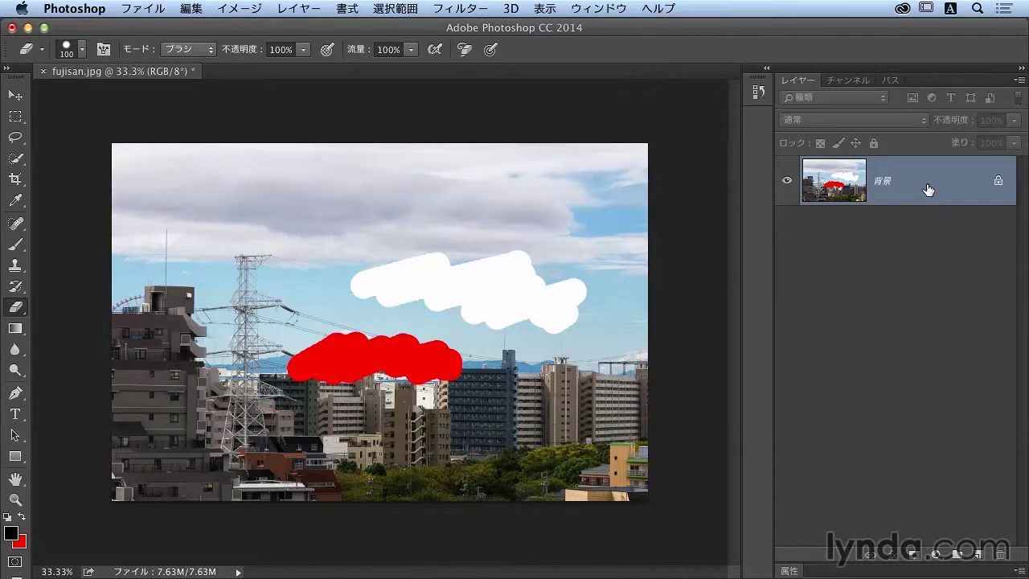
double_click(927, 190)
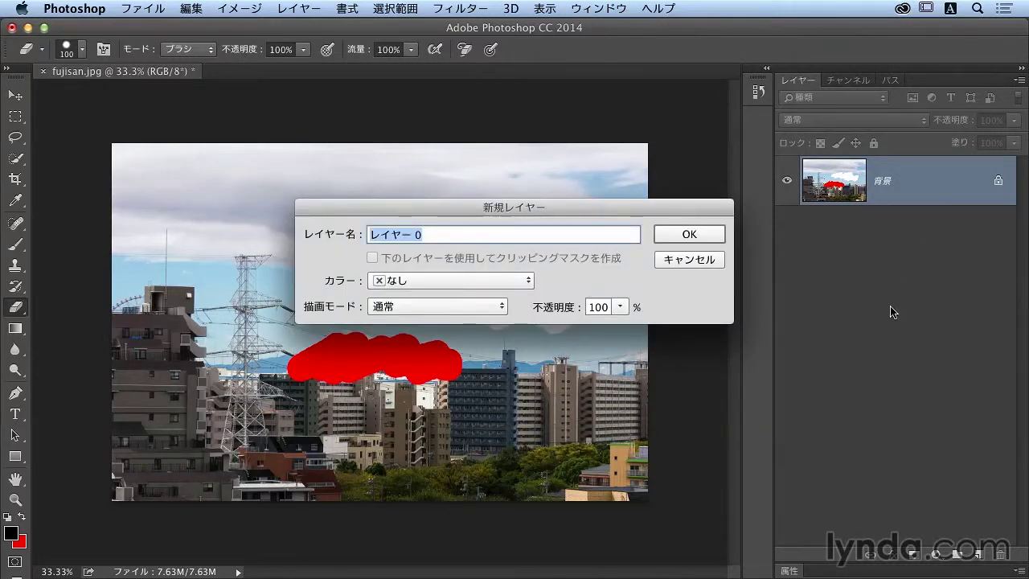
click(706, 232)
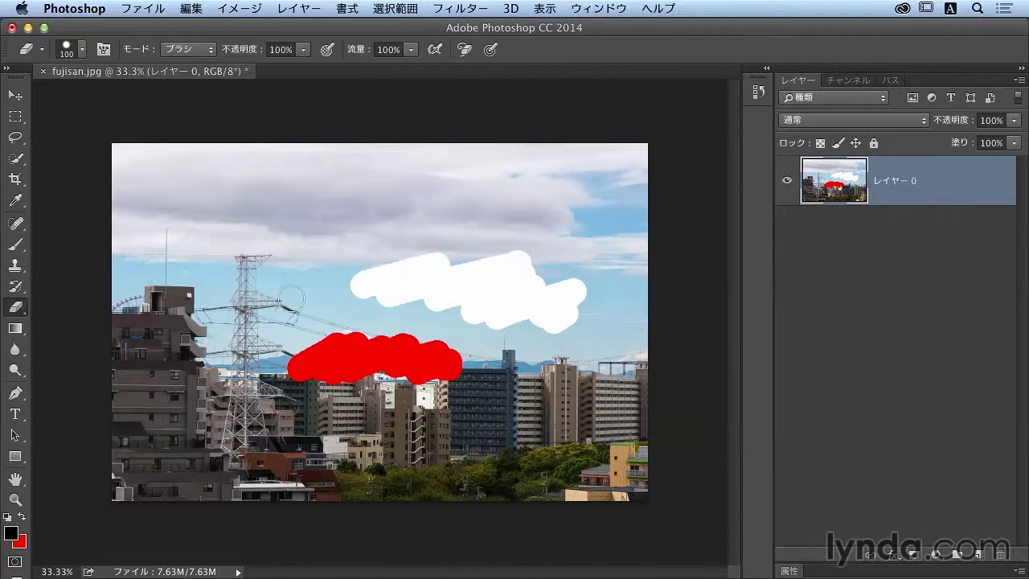
- Erase a spot and a stroke through the white and red patches on 'レイヤー 0'
click(431, 294)
mouse_move(384, 314)
mouse_down()
mouse_move(322, 360)
mouse_move(480, 353)
mouse_up()
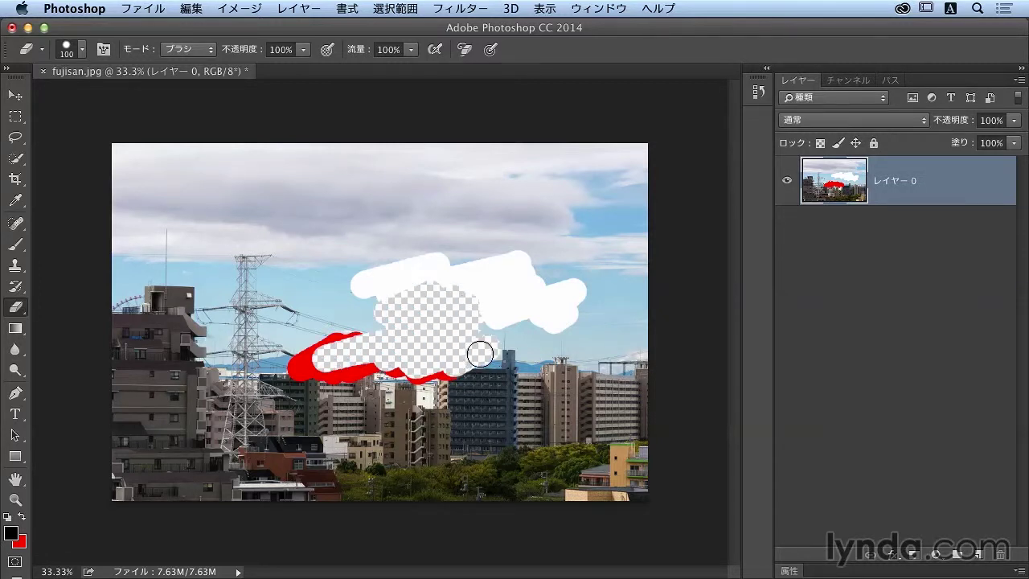